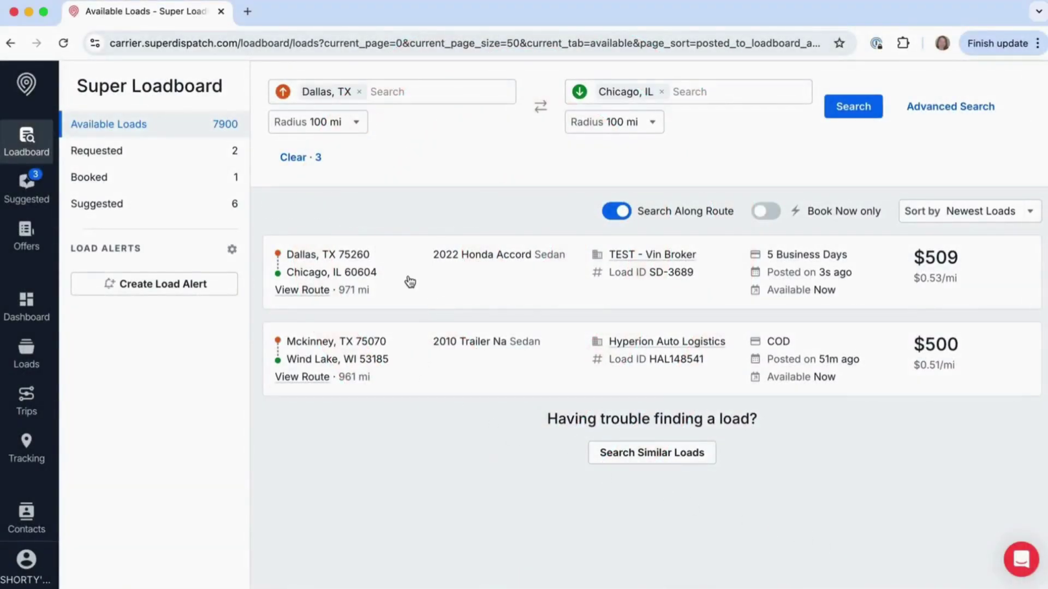
Send a $509 request for the Dallas–Chicago Honda Accord load SD-3689.
click(411, 279)
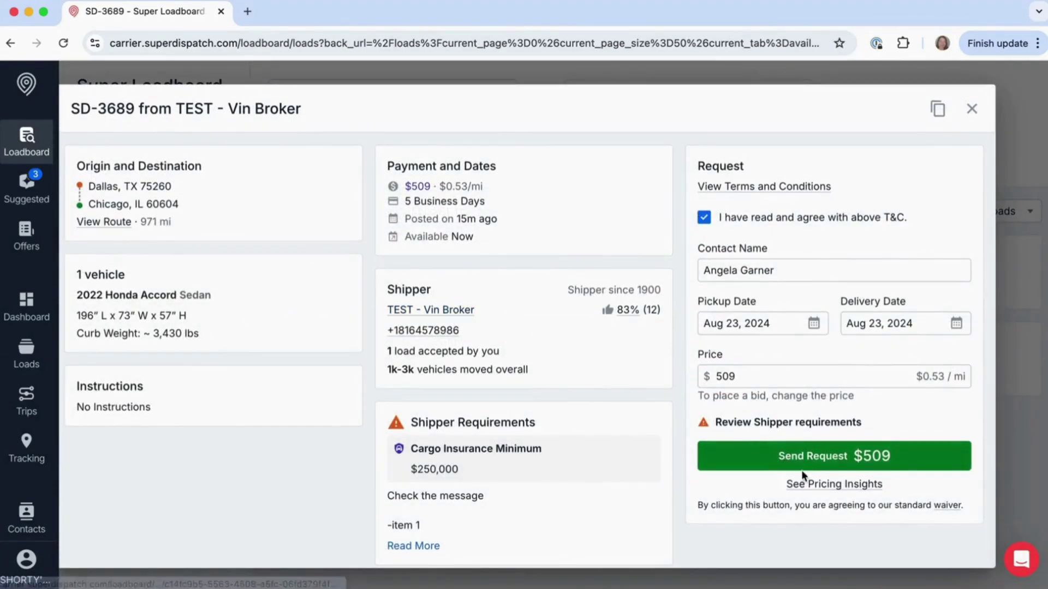
click(792, 463)
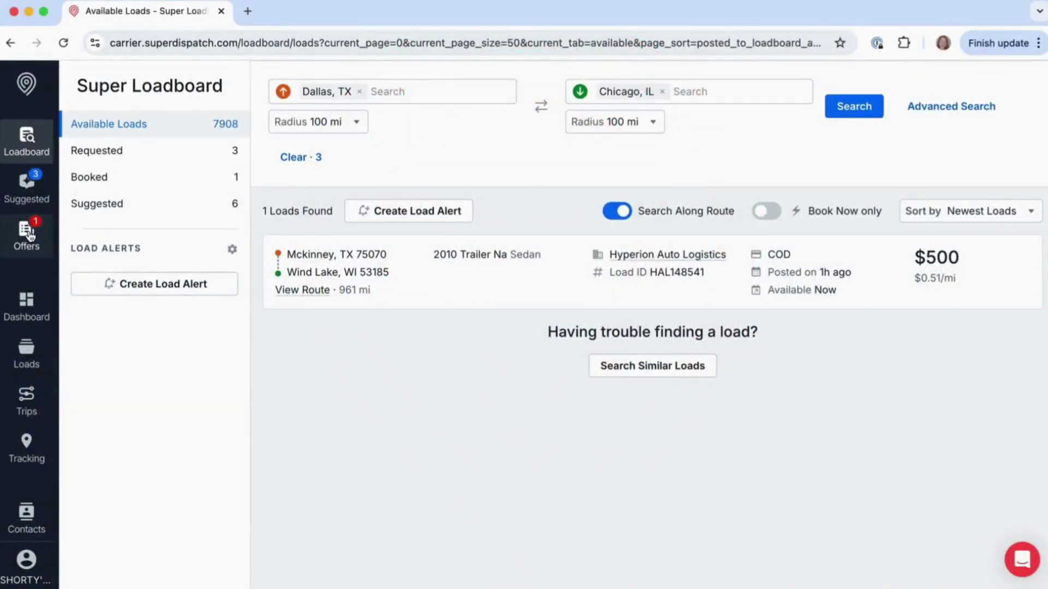
Accept the $509 SD-3689 offer from Offers and bring up its load details.
click(30, 235)
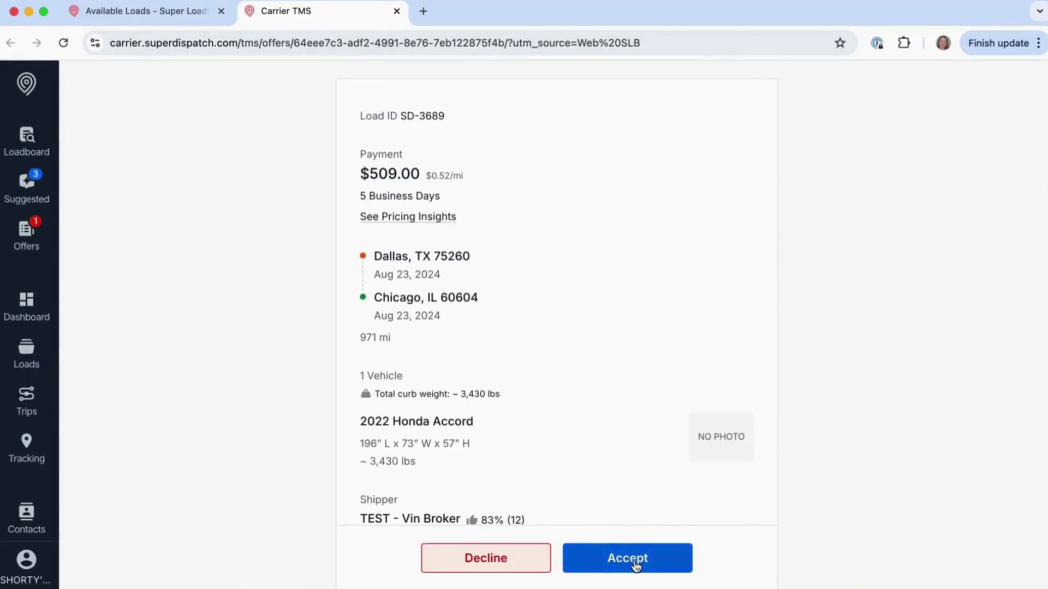
click(635, 564)
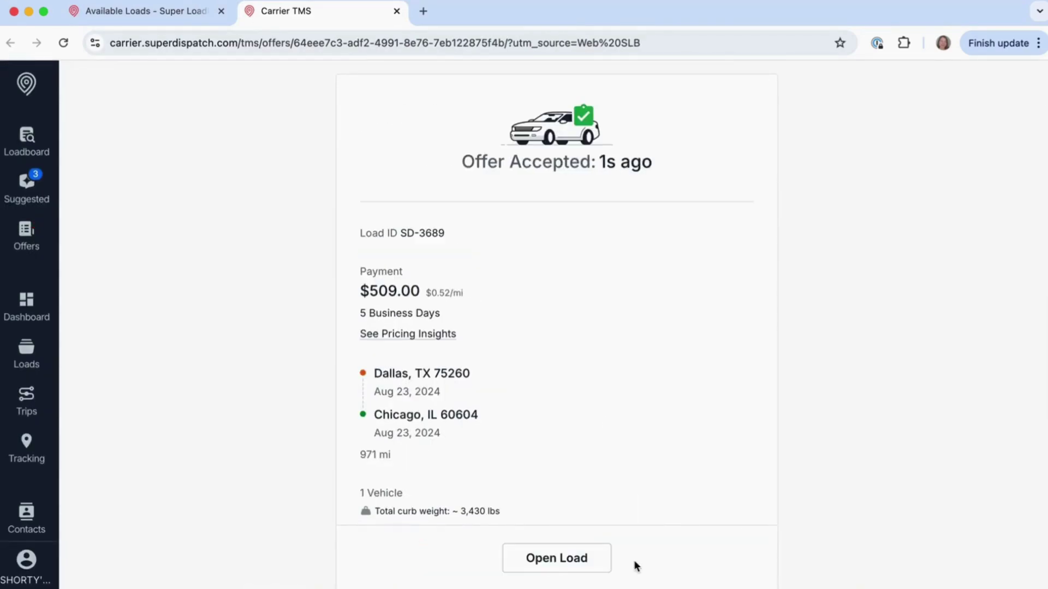
click(563, 563)
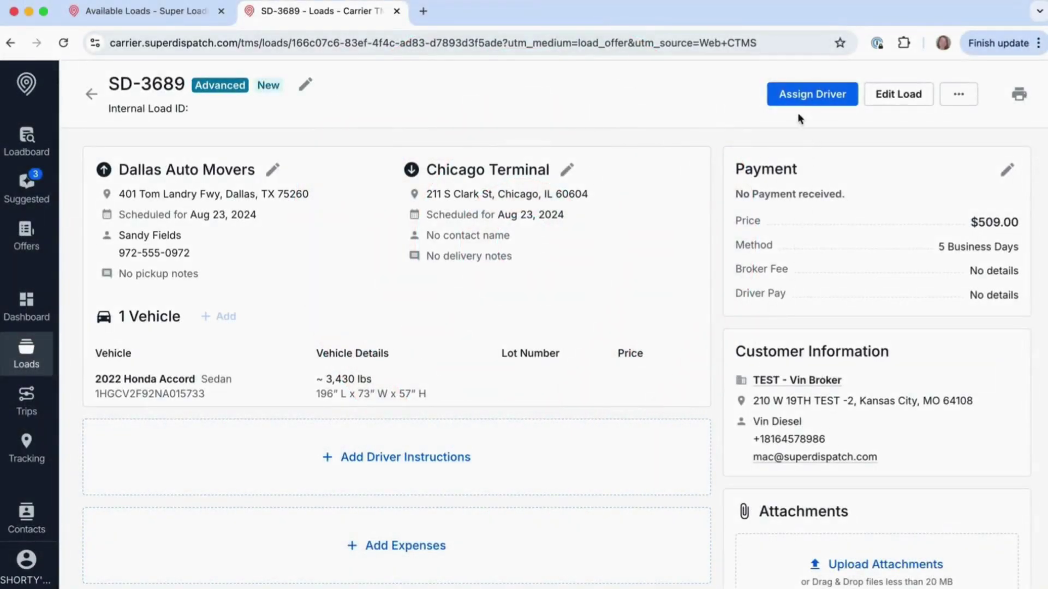
click(798, 97)
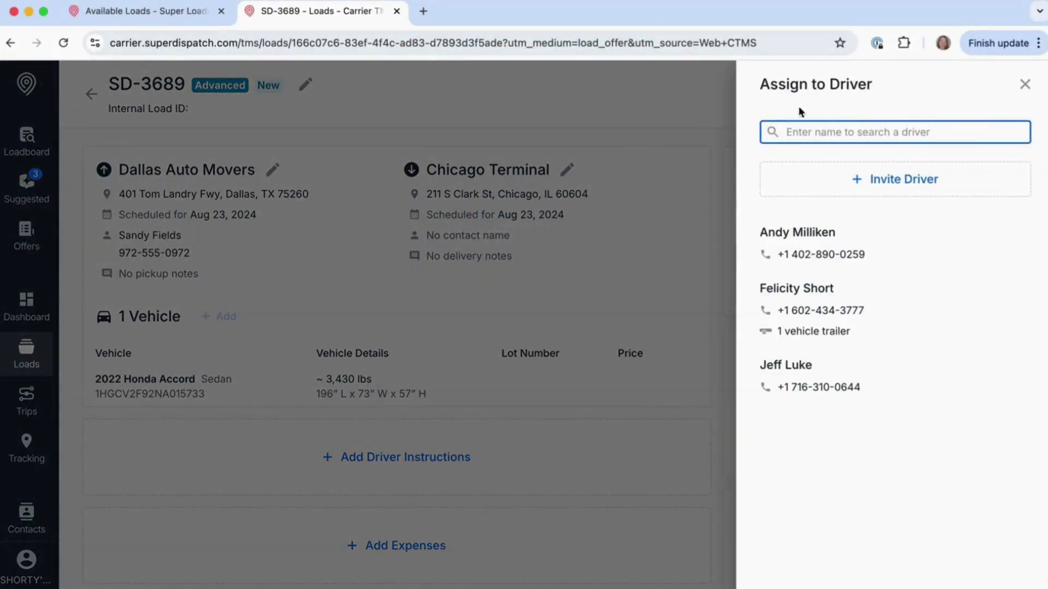
click(826, 245)
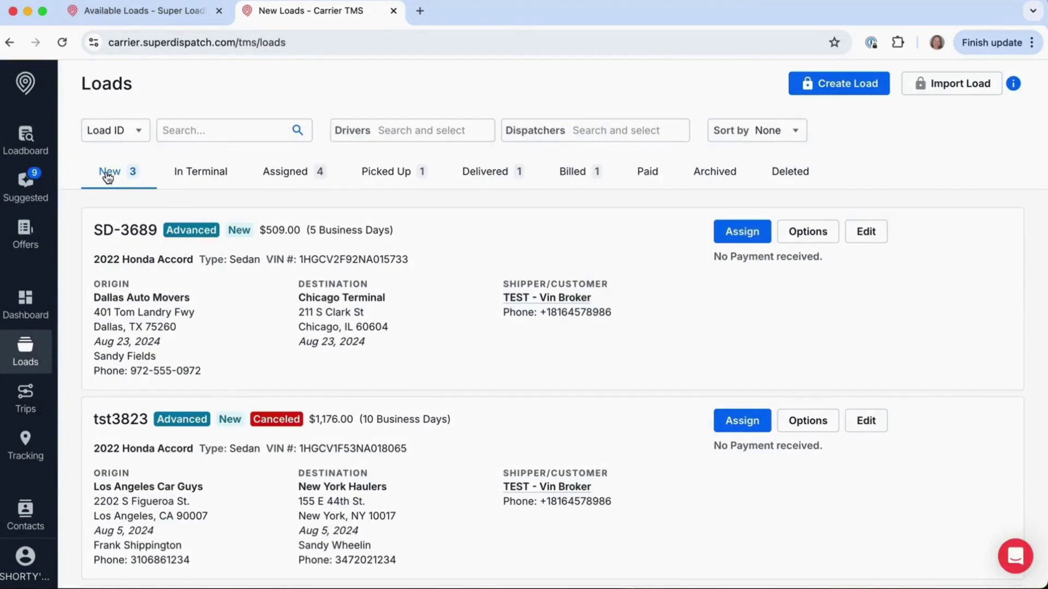
click(107, 173)
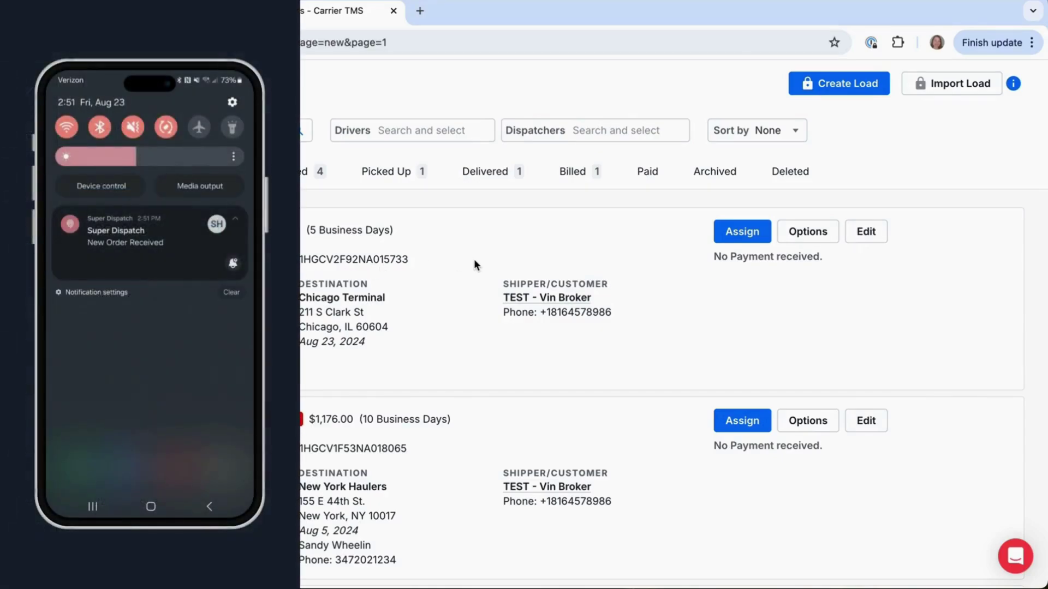
click(740, 233)
mouse_move(888, 241)
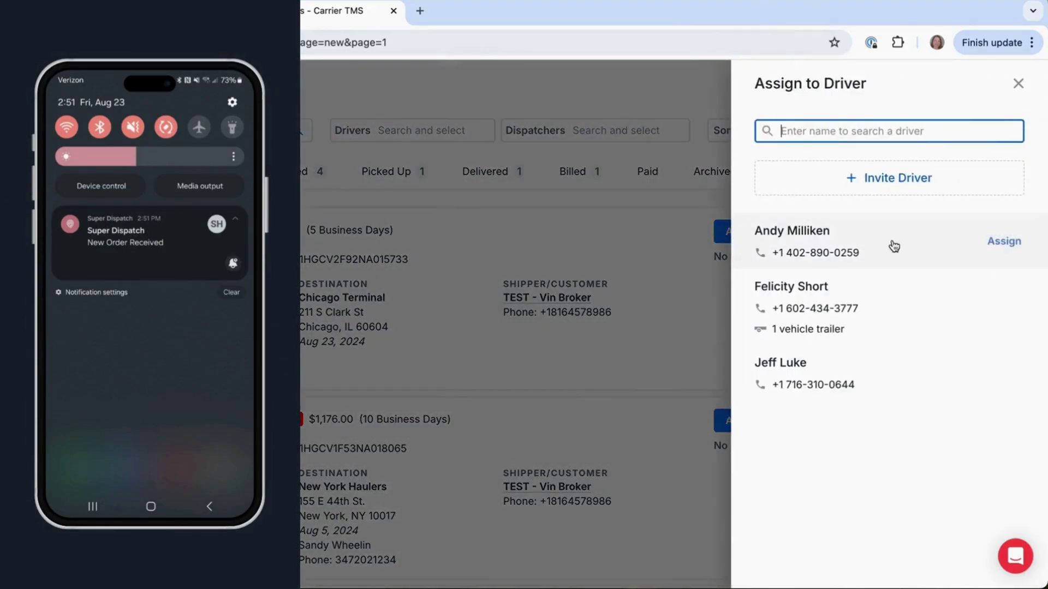
click(1004, 243)
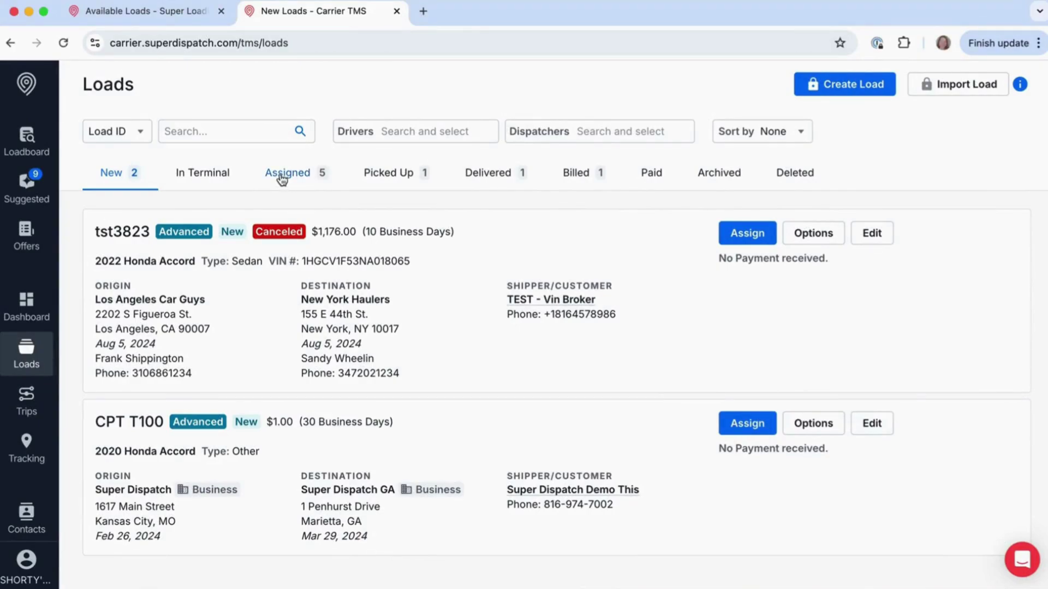
Mark assigned load SD-3689 as picked up and show it in the Picked Up list.
click(281, 178)
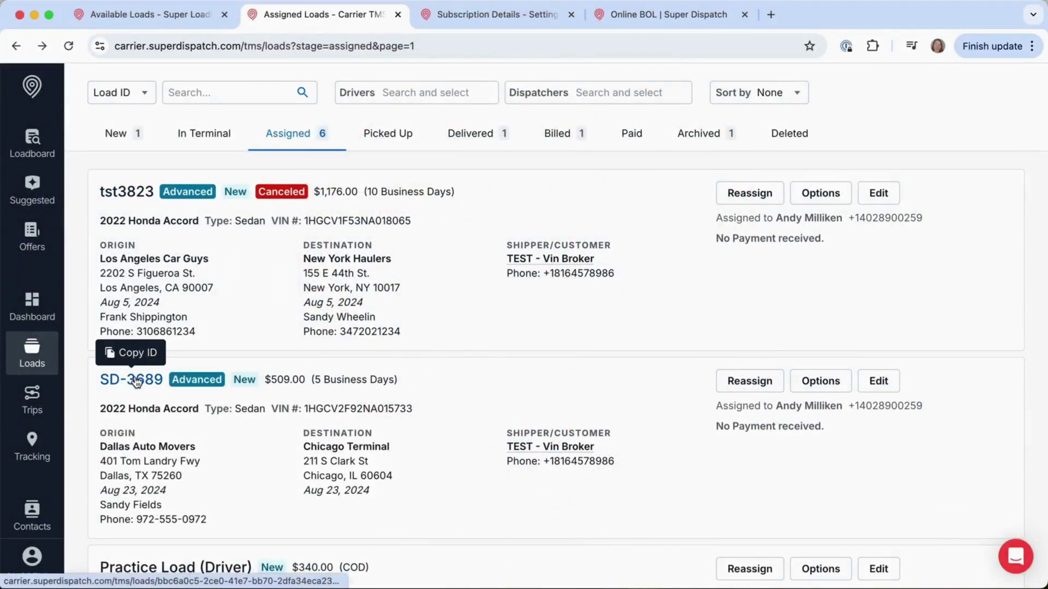
click(135, 379)
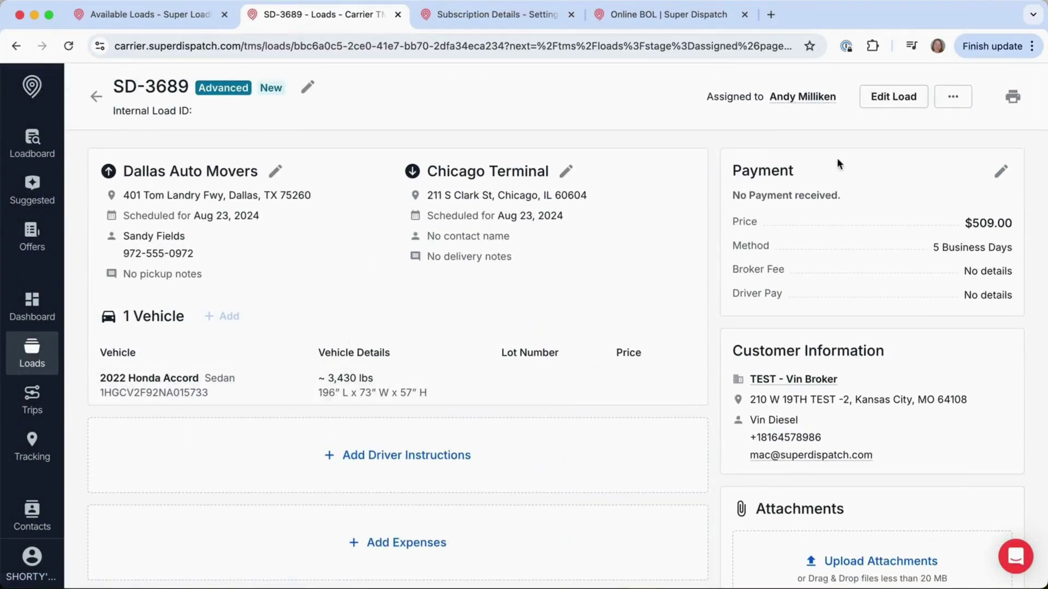
click(953, 98)
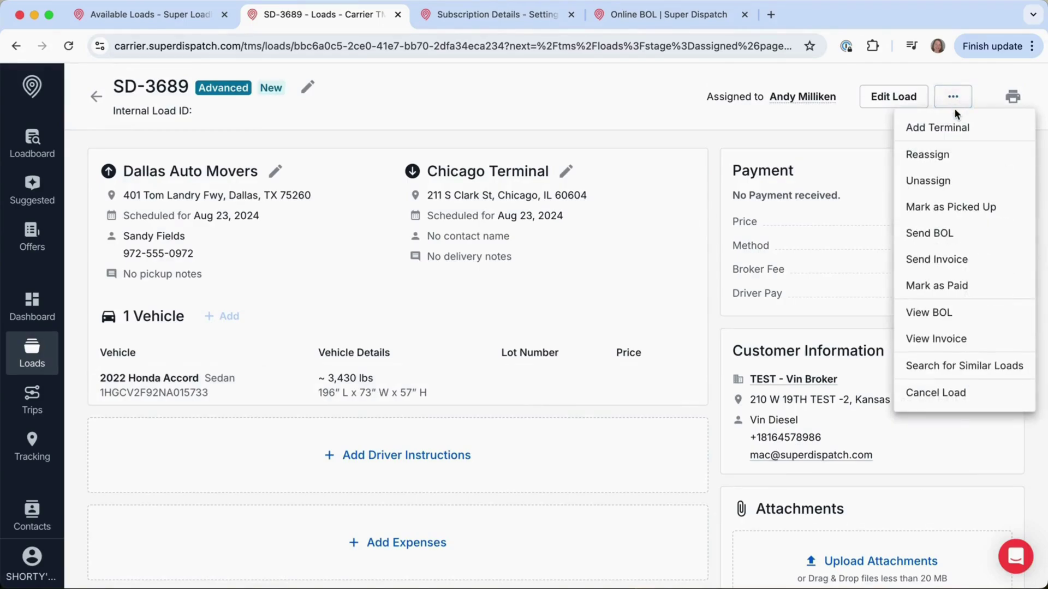
click(949, 211)
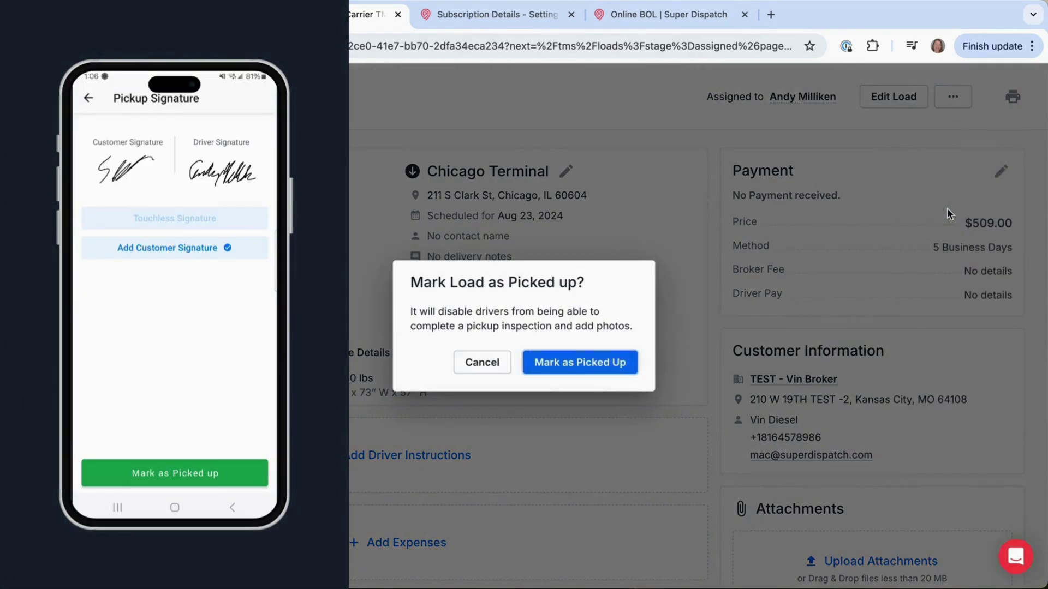
click(594, 368)
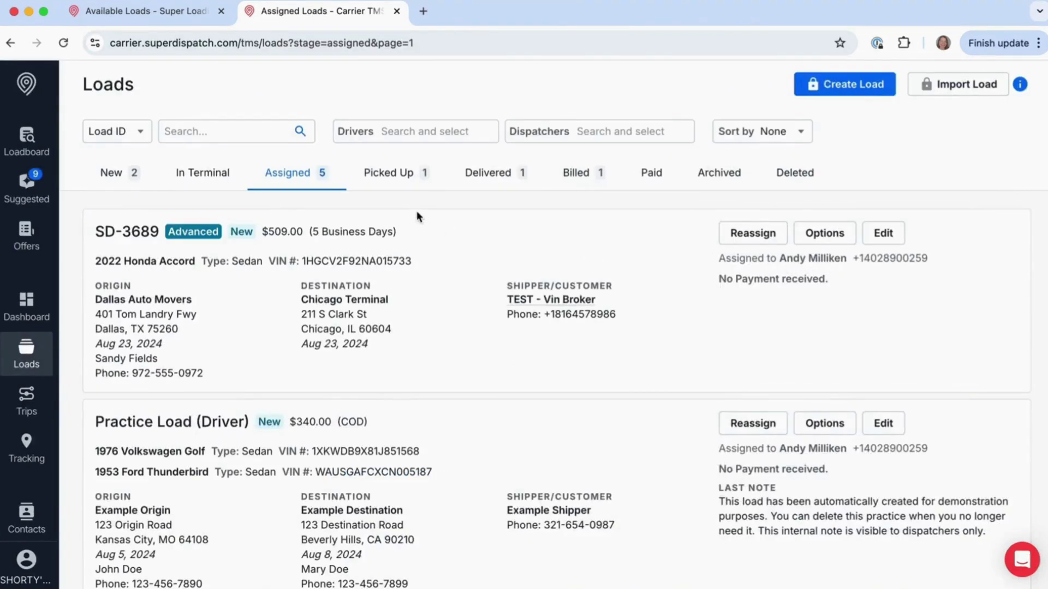
click(386, 179)
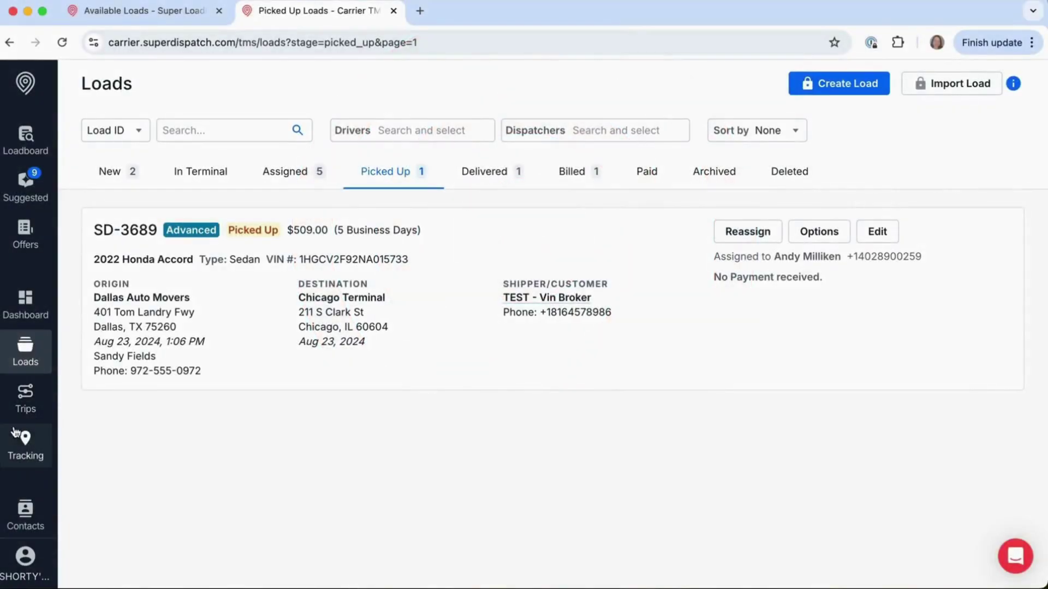
click(23, 441)
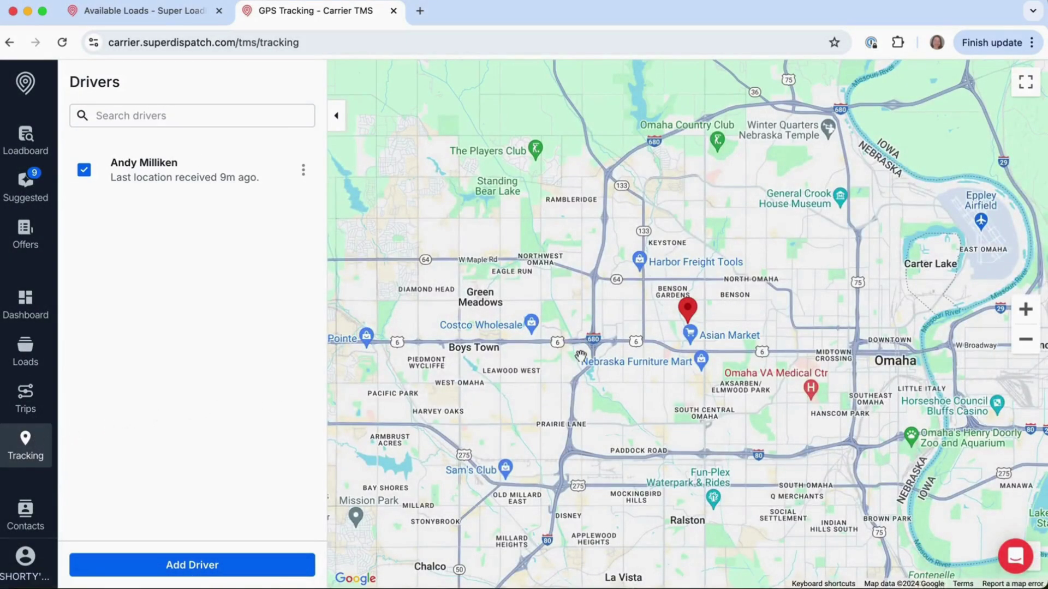
click(206, 182)
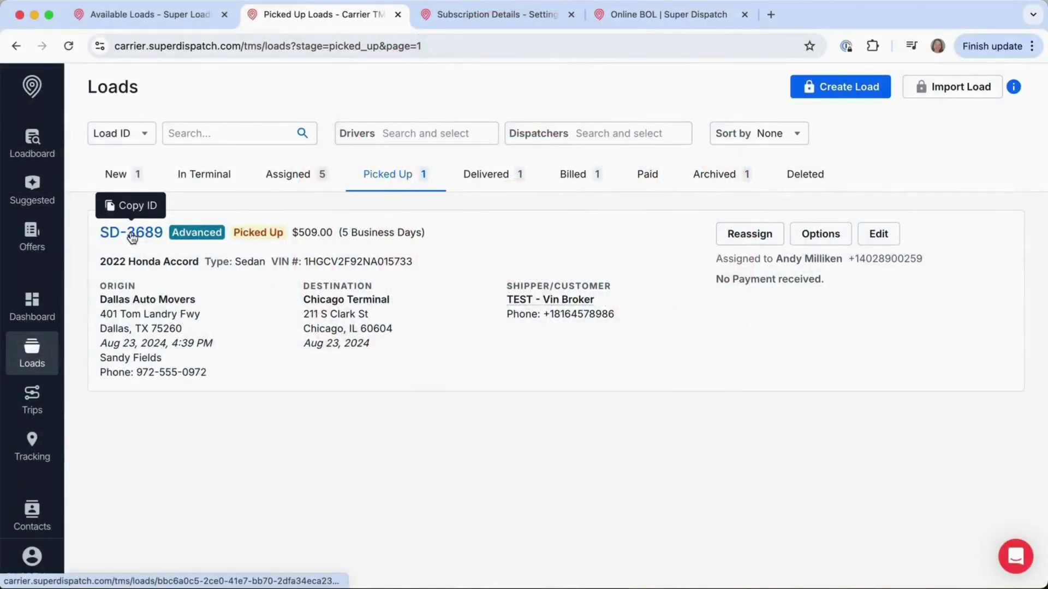
Mark load SD-3689 as delivered and show it in the Delivered list.
click(132, 232)
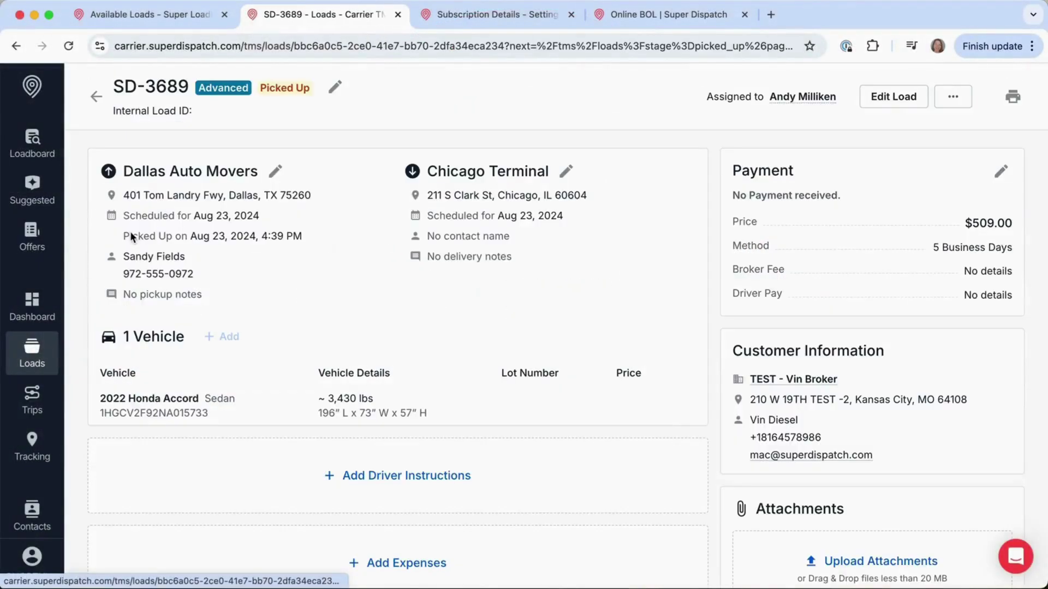
click(952, 98)
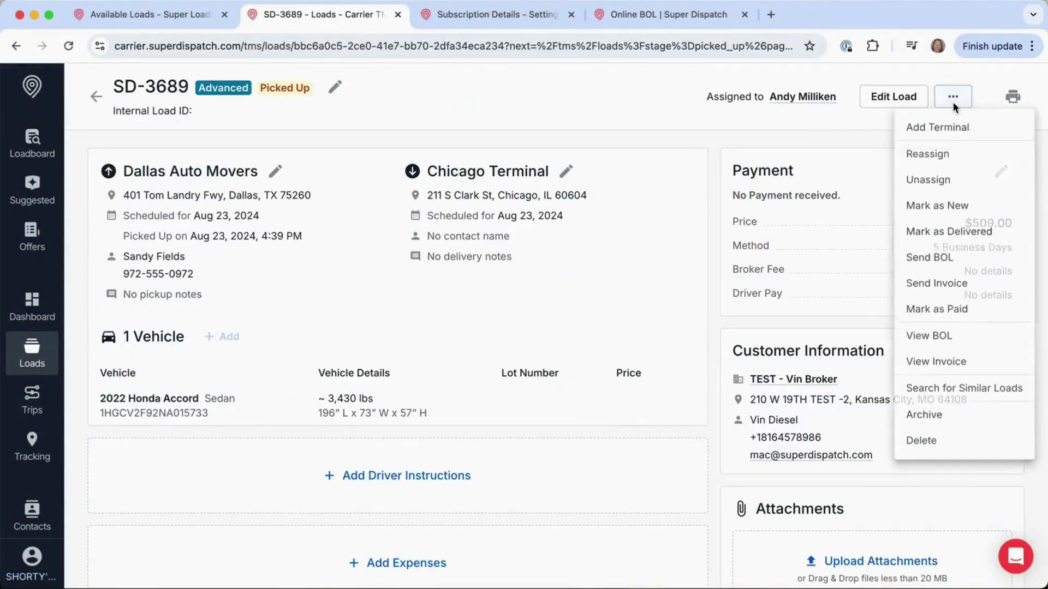
click(933, 233)
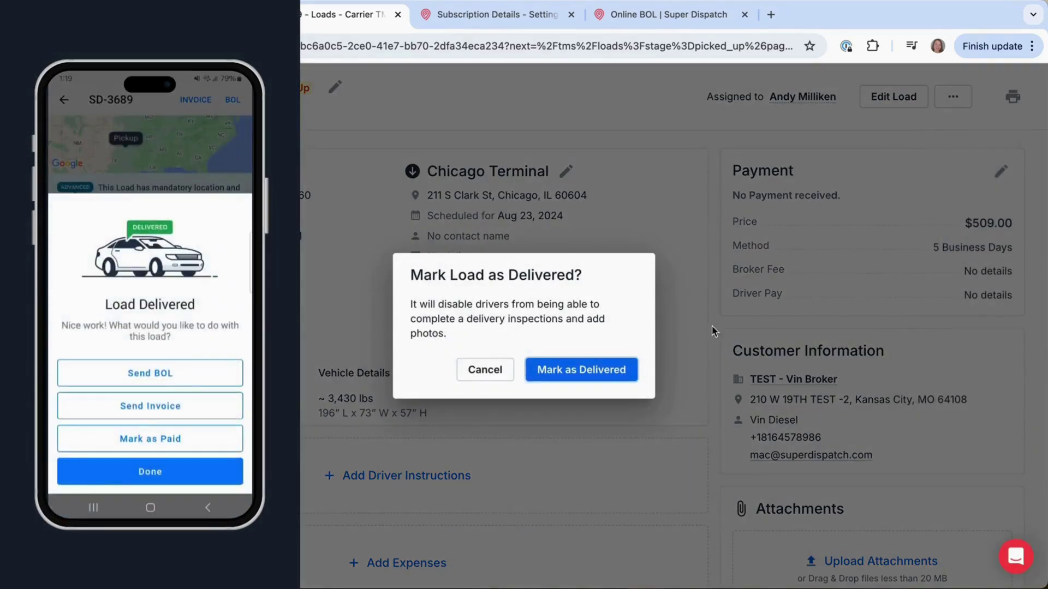
click(604, 371)
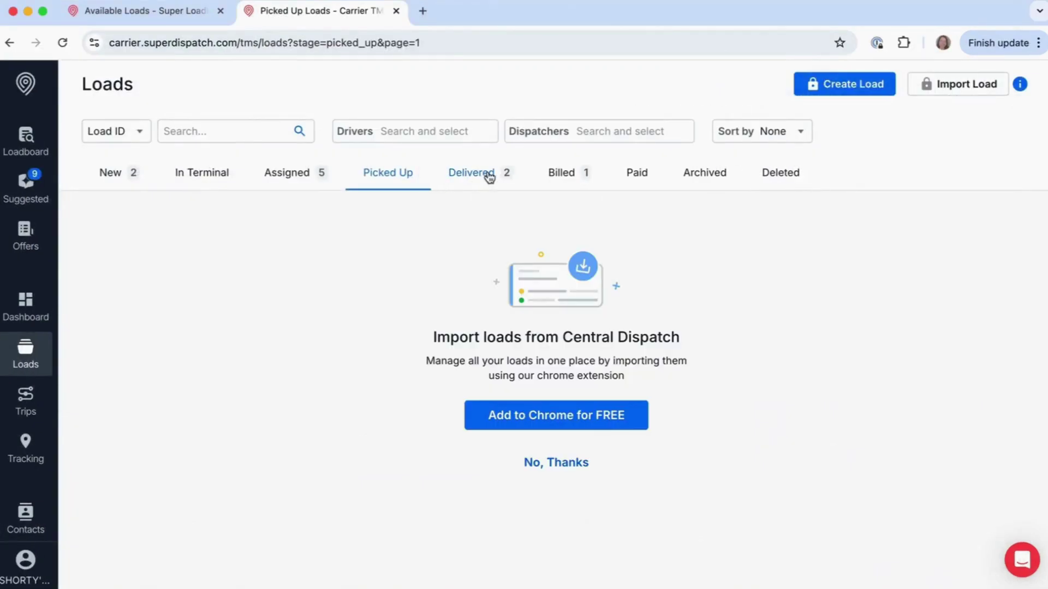
click(472, 176)
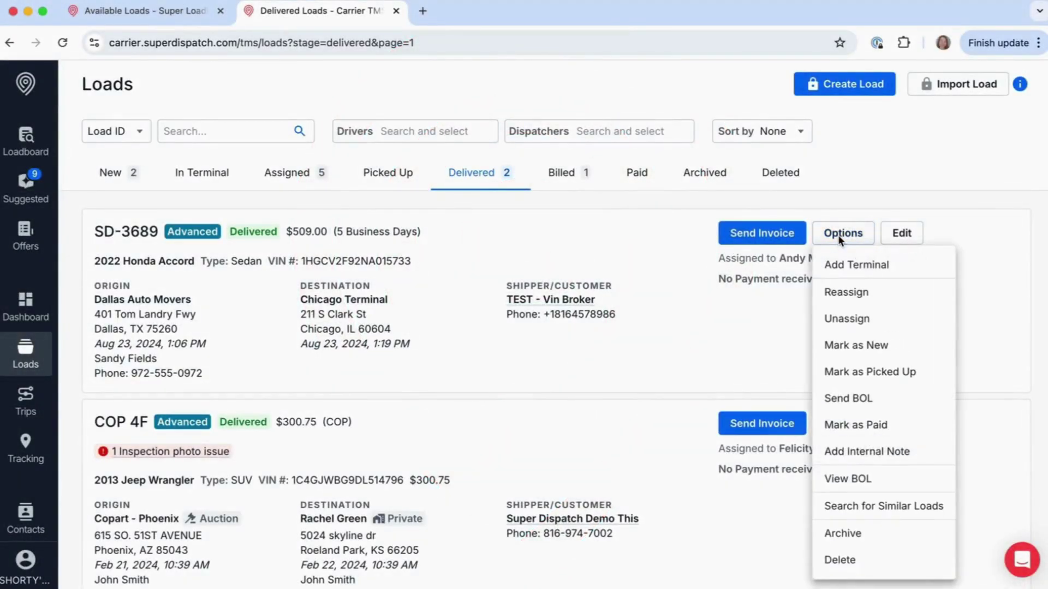
View the online BOL with pickup inspection photos for SD-3689.
click(852, 480)
scroll(644, 320, down, 3)
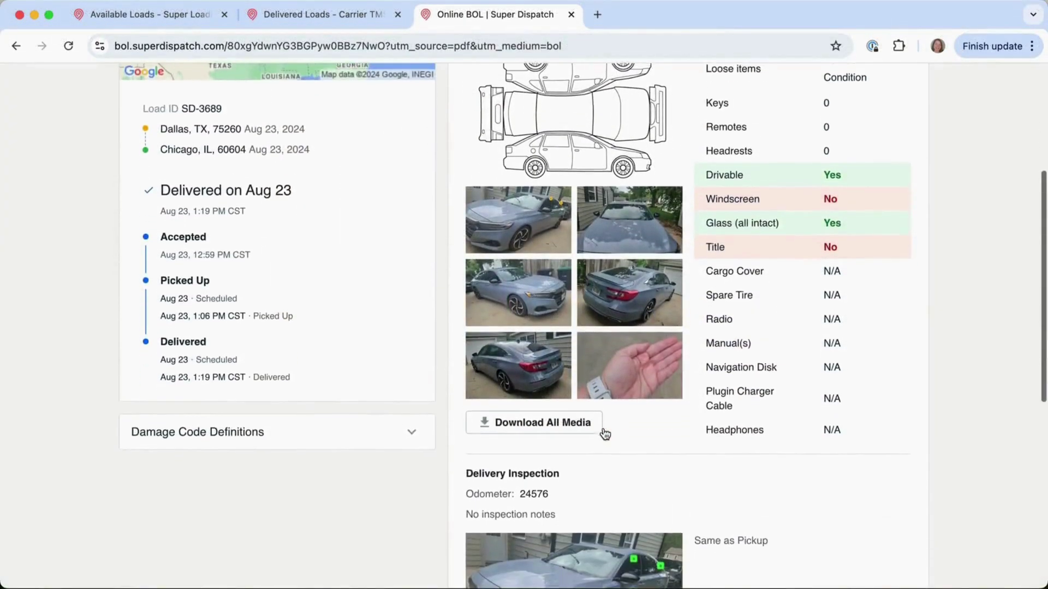
scroll(603, 430, up, 4)
scroll(603, 427, up, 1)
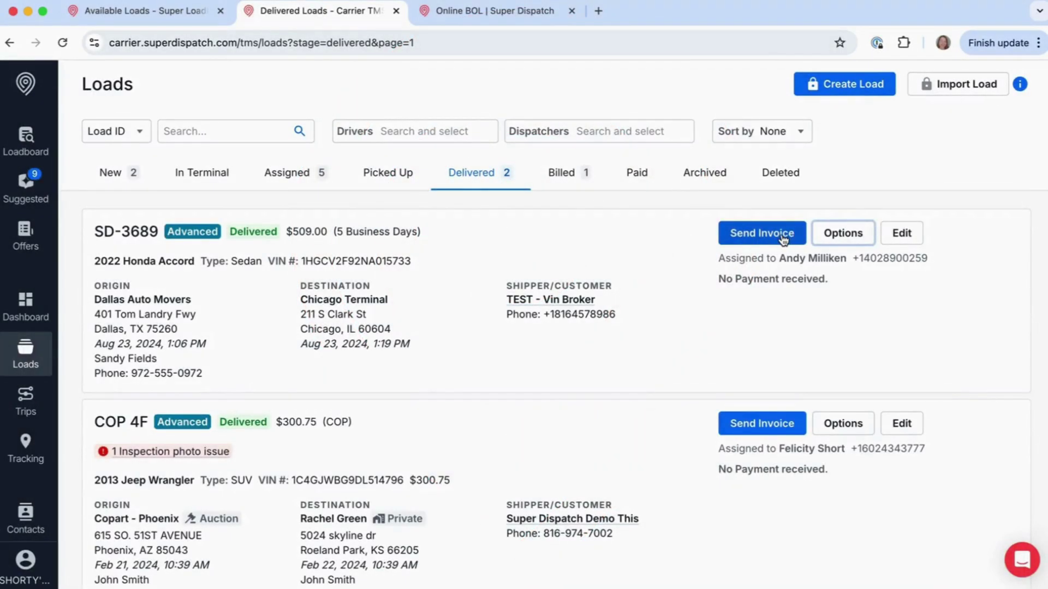
Email the $509 invoice for SD-3689 so it moves to the Billed list.
click(782, 235)
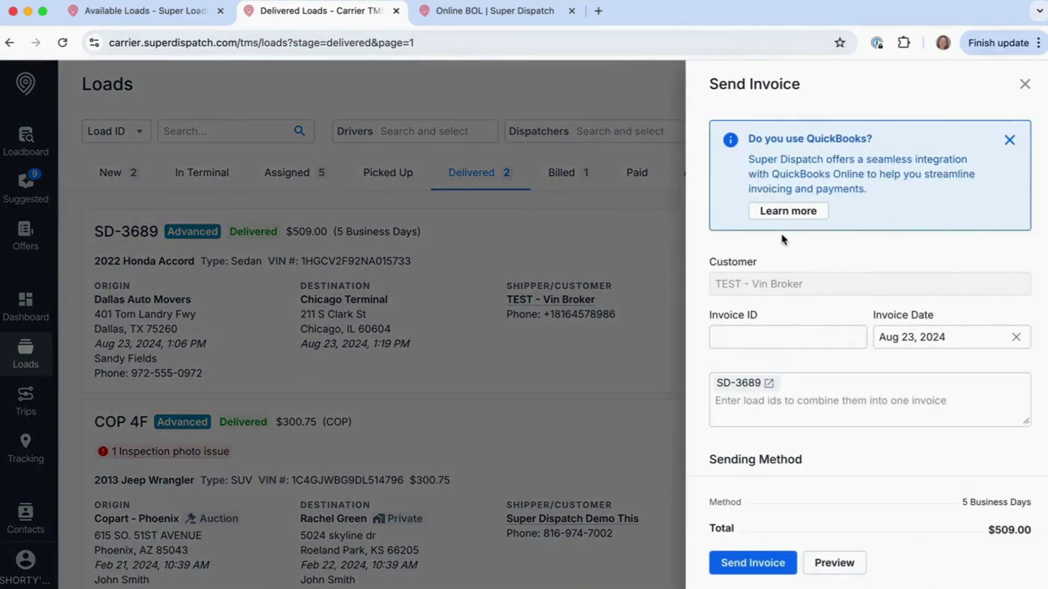
scroll(798, 327, down, 5)
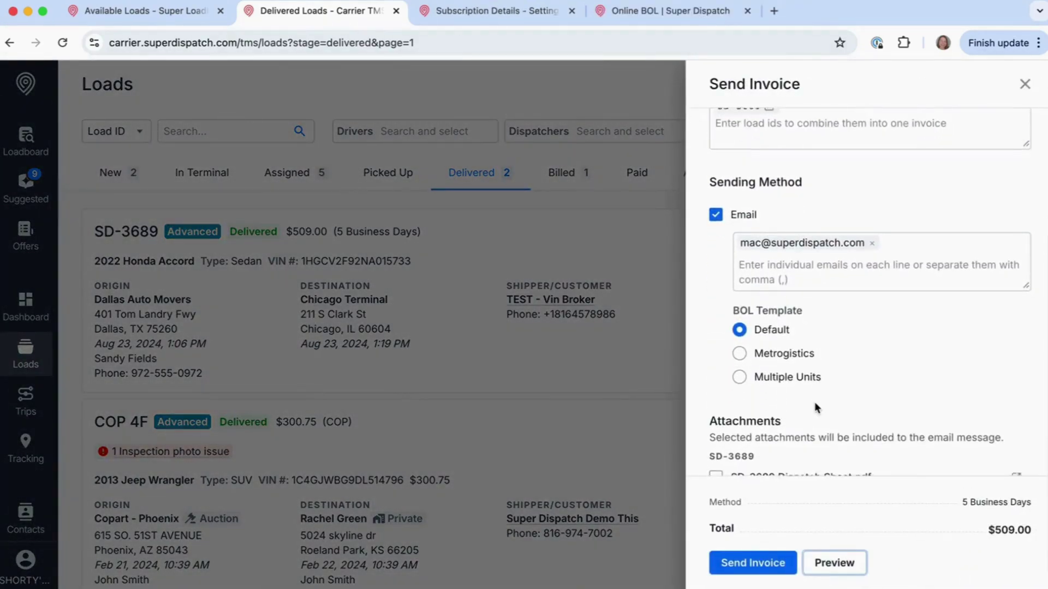
click(746, 569)
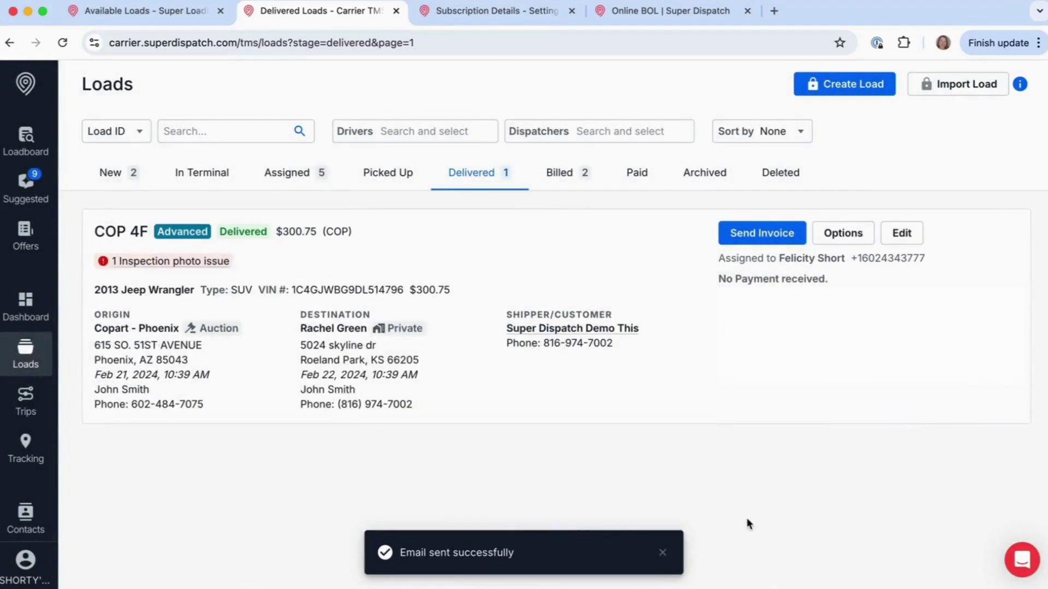
Record a Check payment for billed load SD-3689 and save it as paid.
click(554, 175)
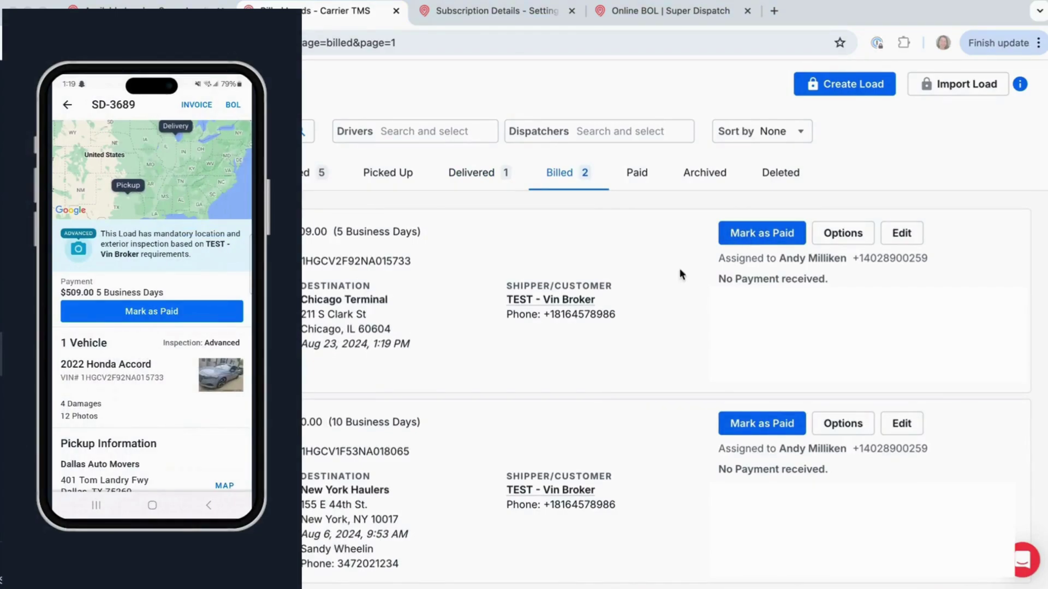
click(737, 237)
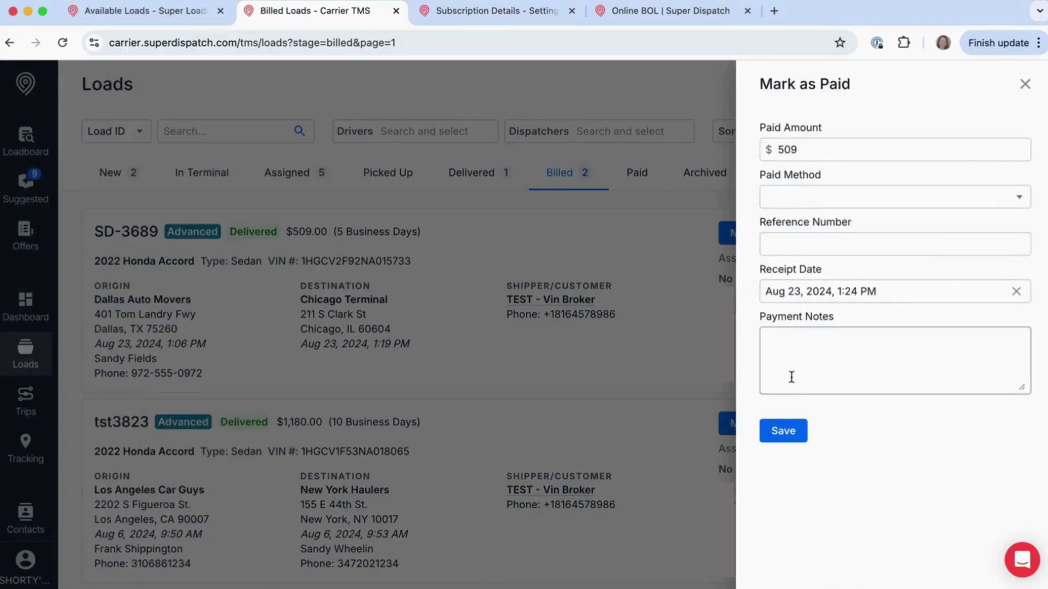
click(843, 201)
click(806, 252)
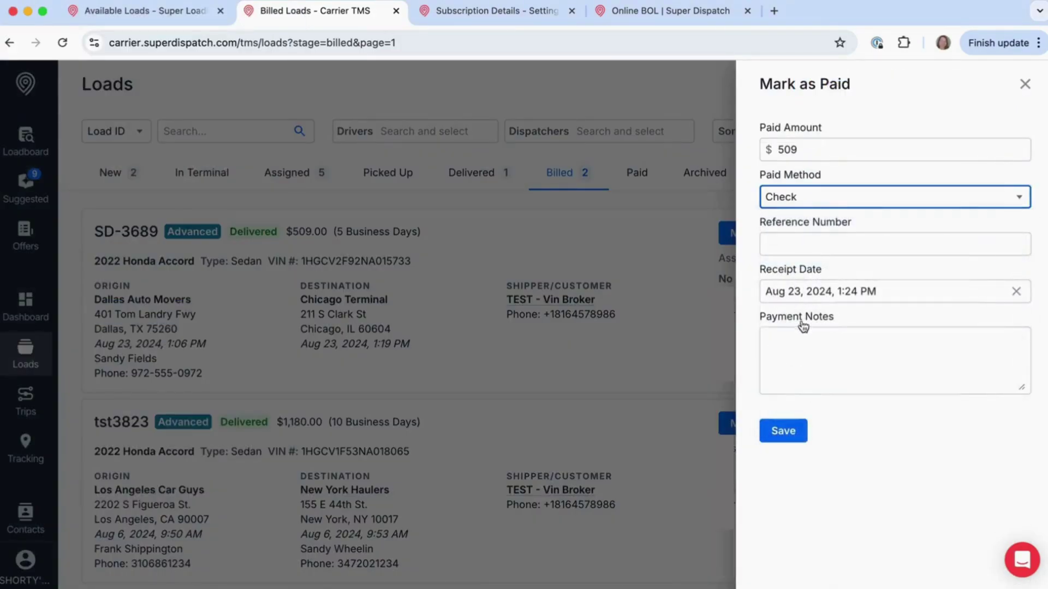
click(785, 429)
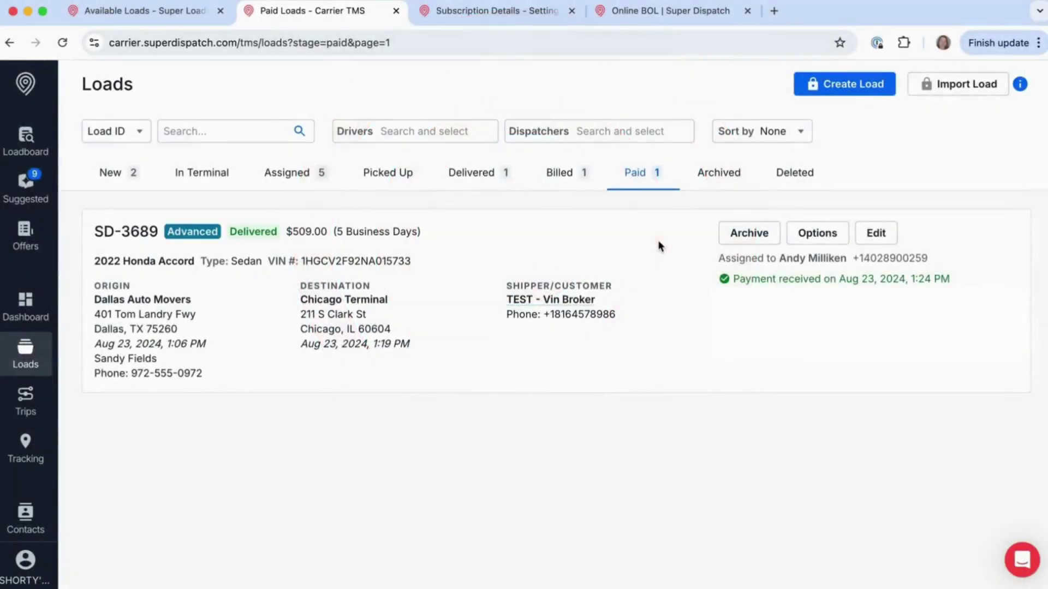
Archive paid load SD-3689, delete it, and show it in the Deleted list.
click(751, 237)
click(751, 238)
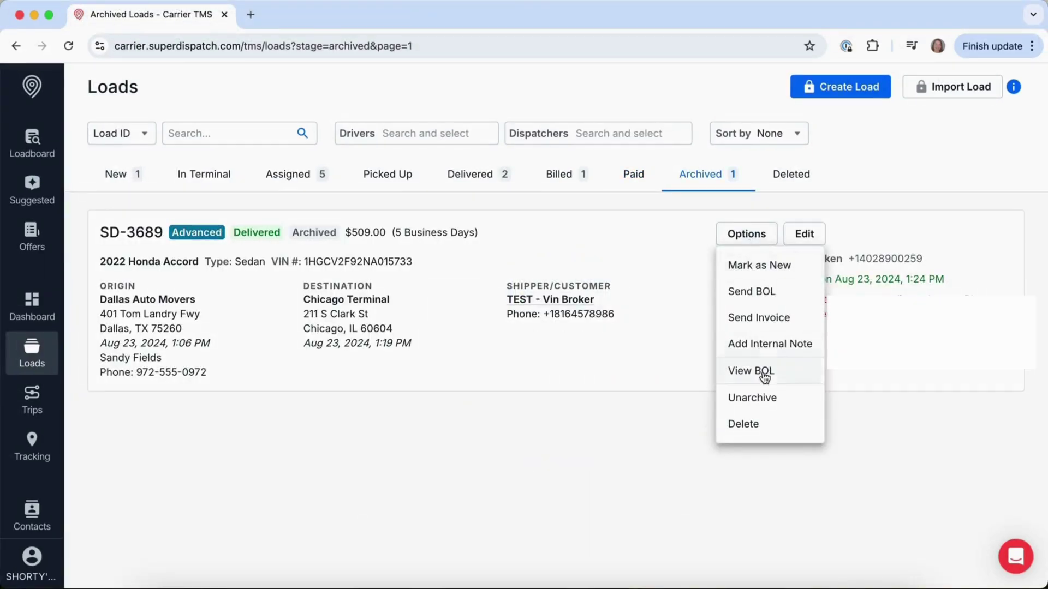
click(747, 427)
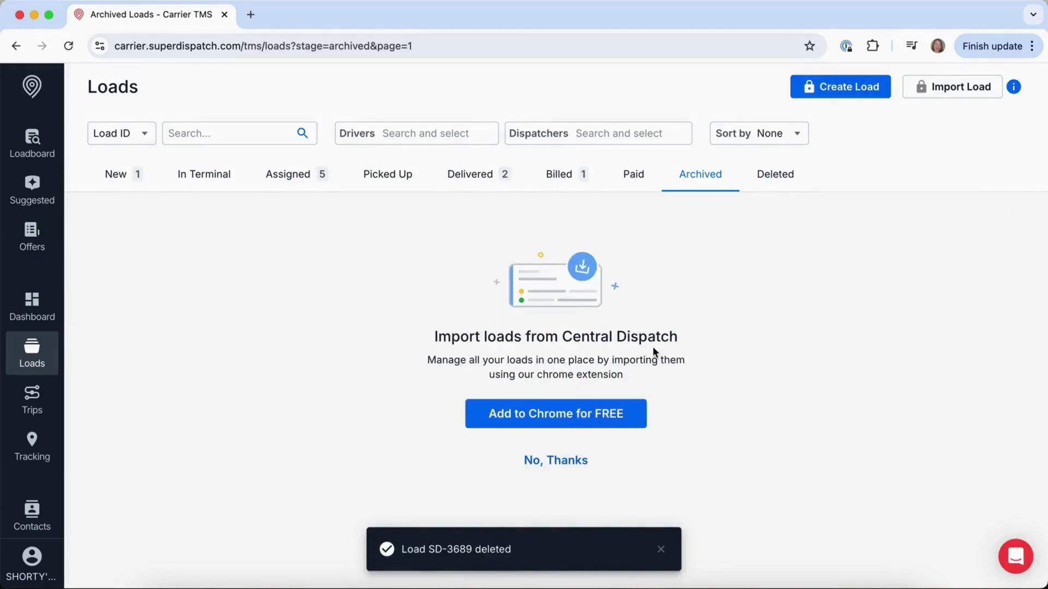
click(772, 182)
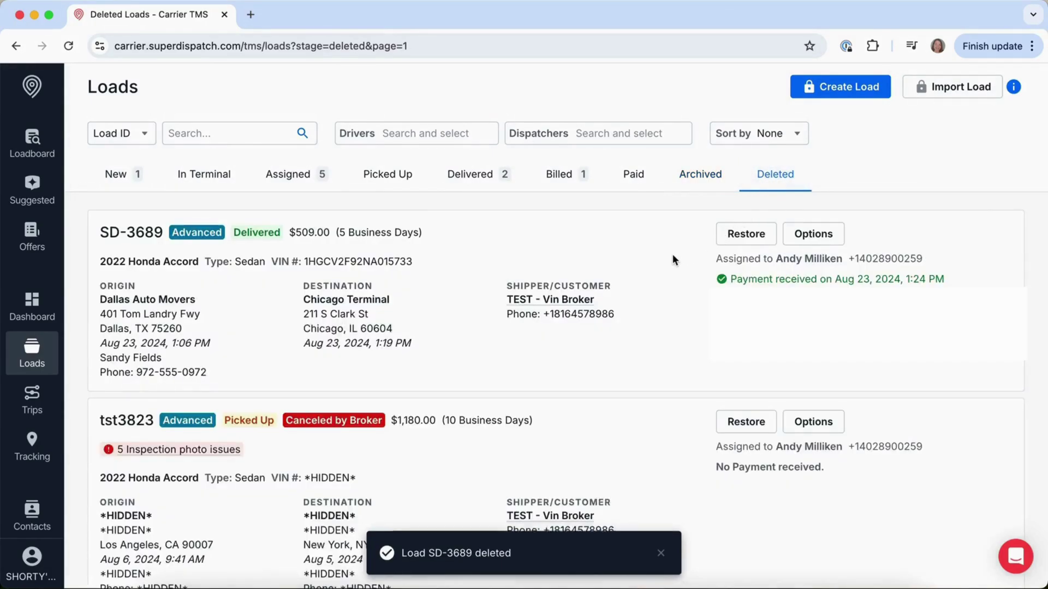